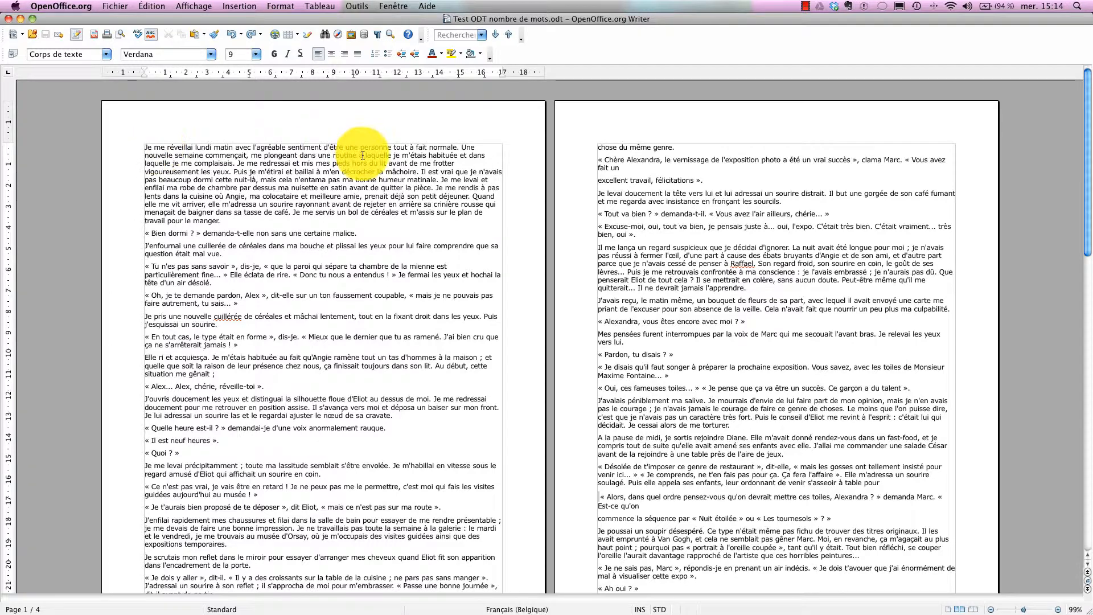
- Check the word and character statistics for the entire document
click(364, 5)
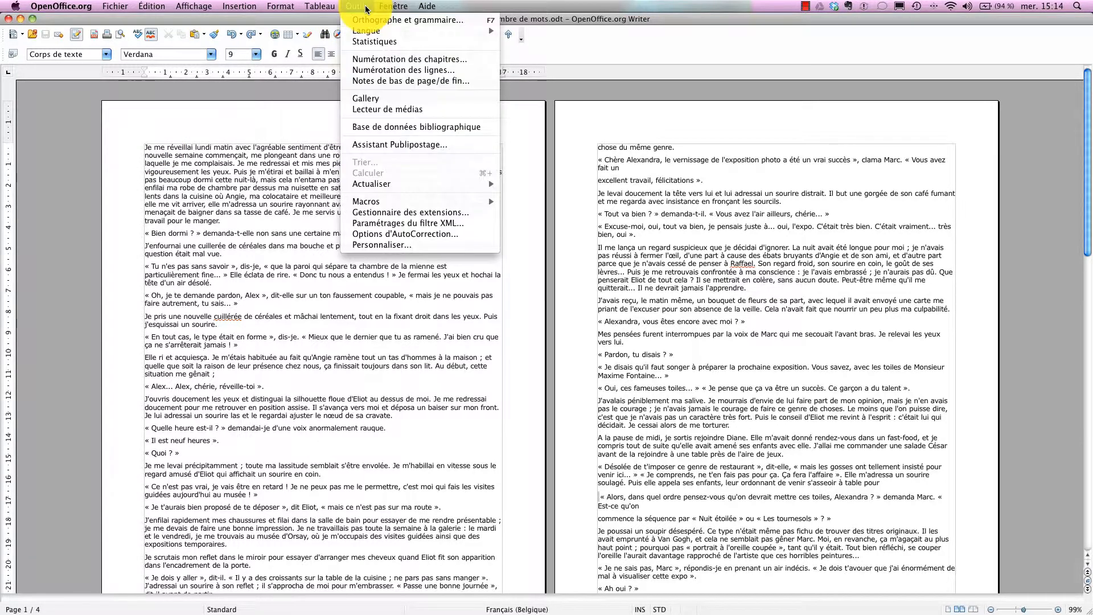
click(371, 42)
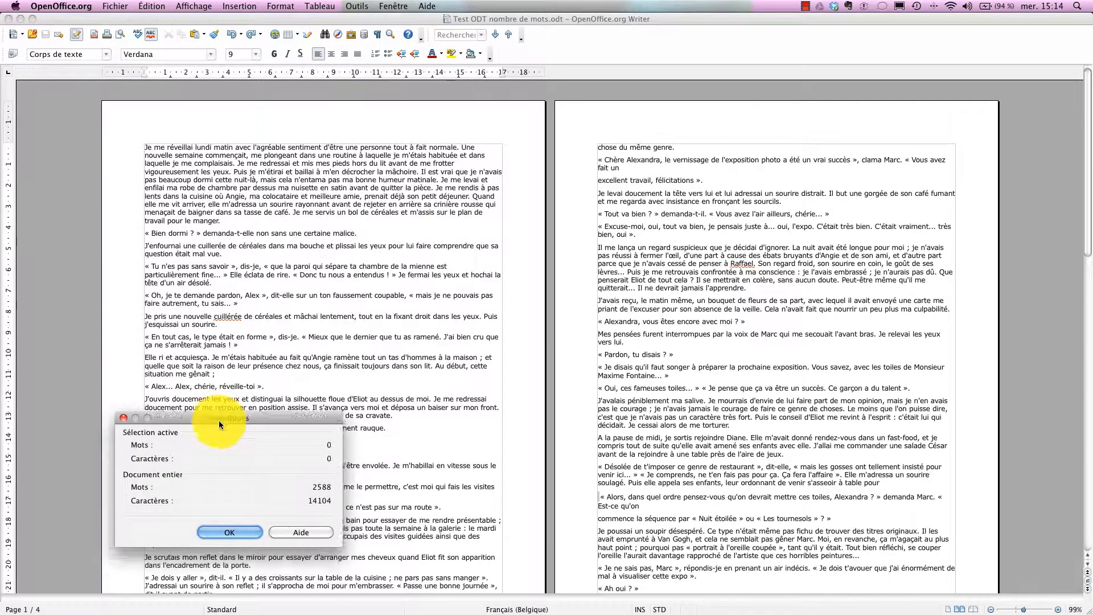
drag(218, 421, 335, 188)
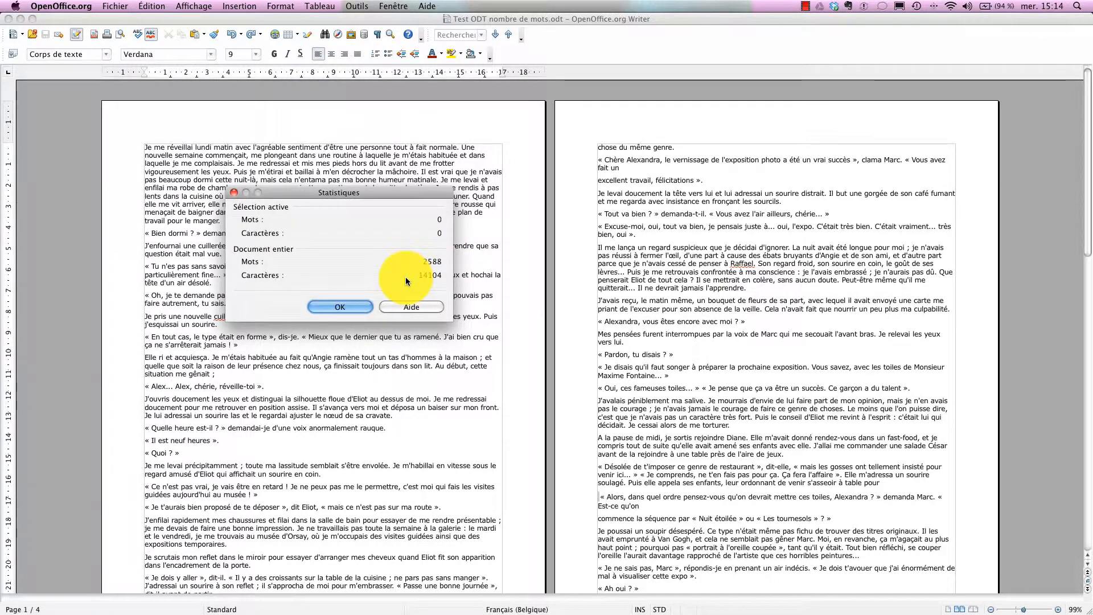
click(337, 307)
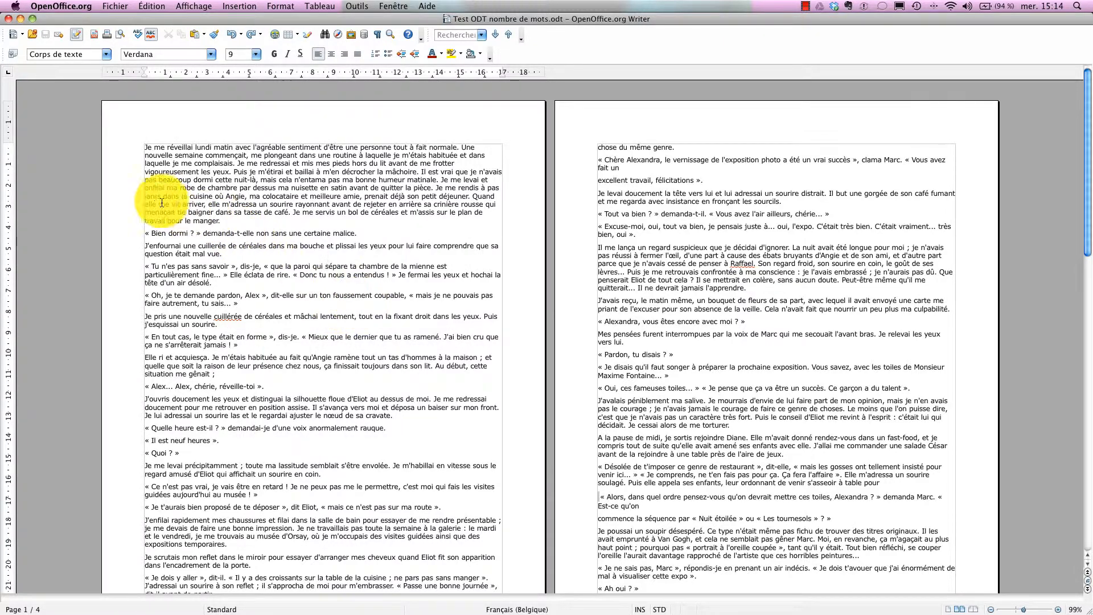
- Check the word and character statistics for the opening paragraph alone, then clear the selection
drag(145, 147, 261, 222)
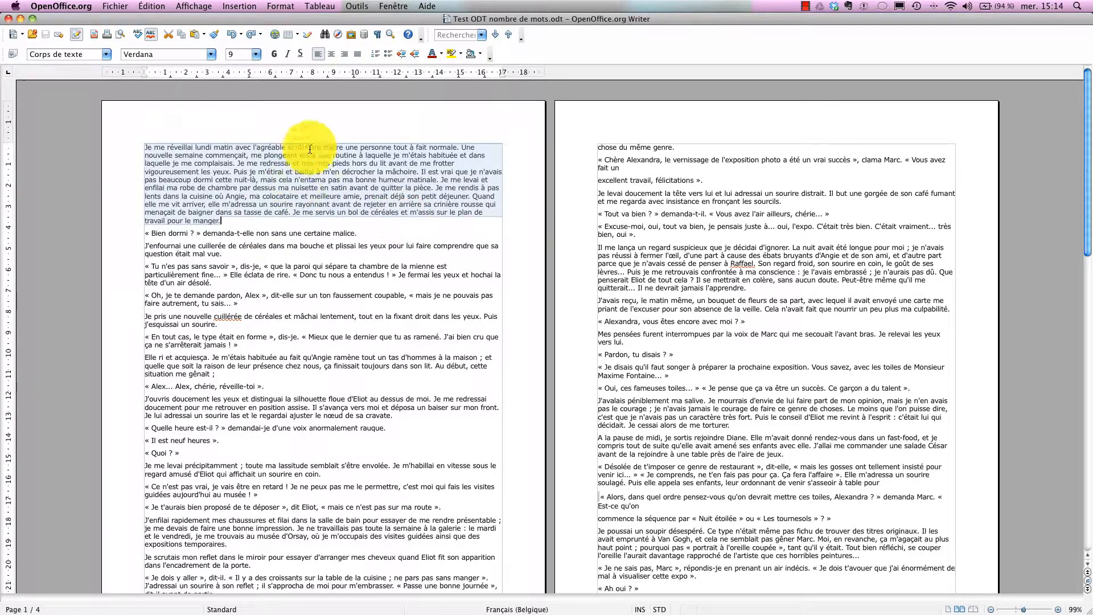
click(357, 6)
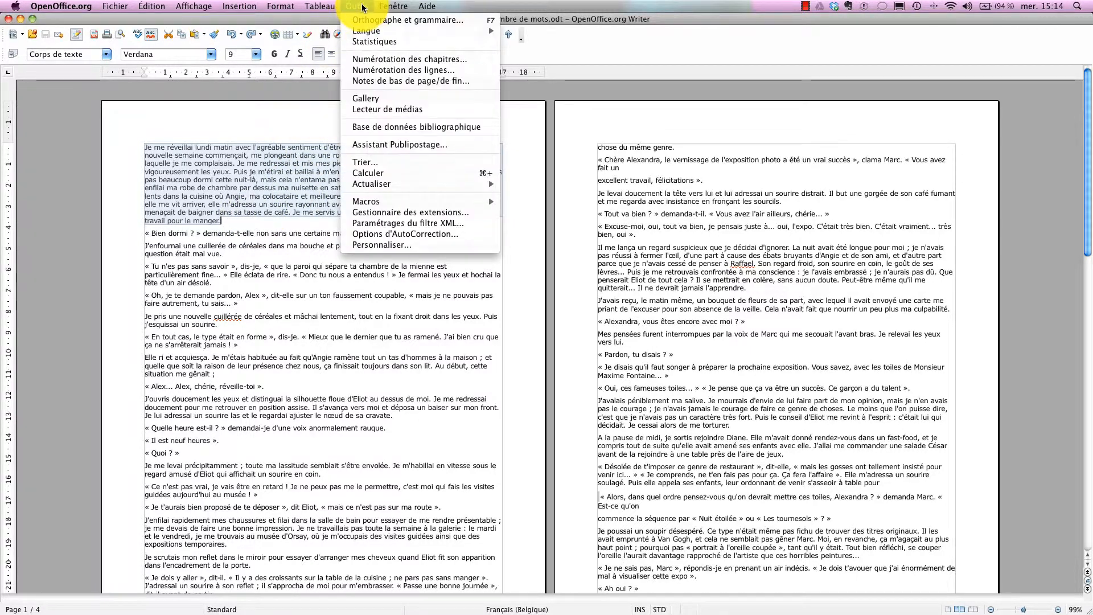
click(372, 43)
drag(260, 434, 695, 133)
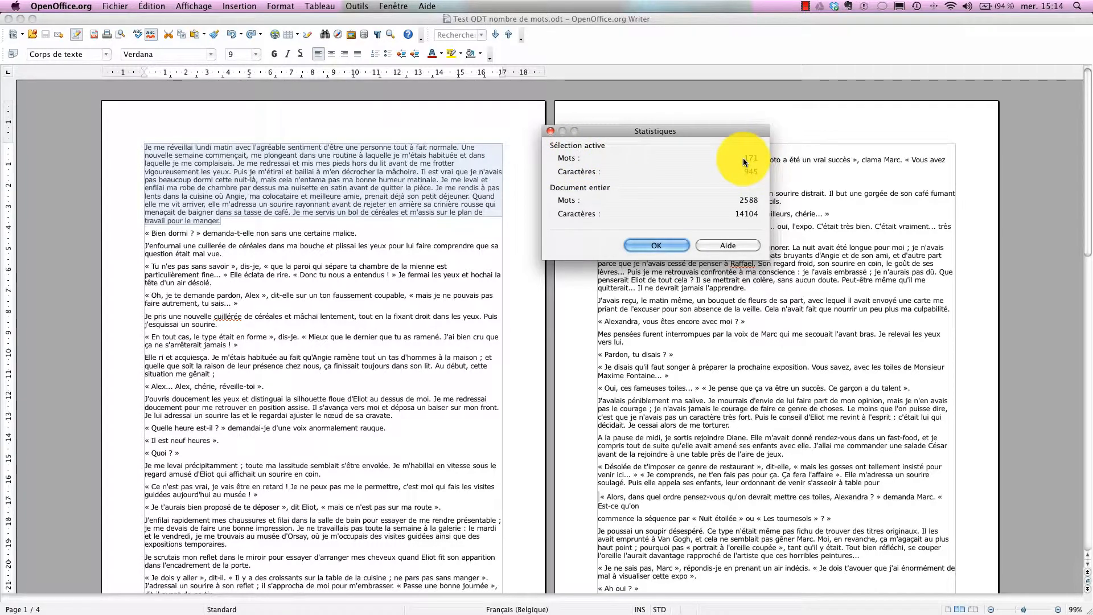
click(656, 246)
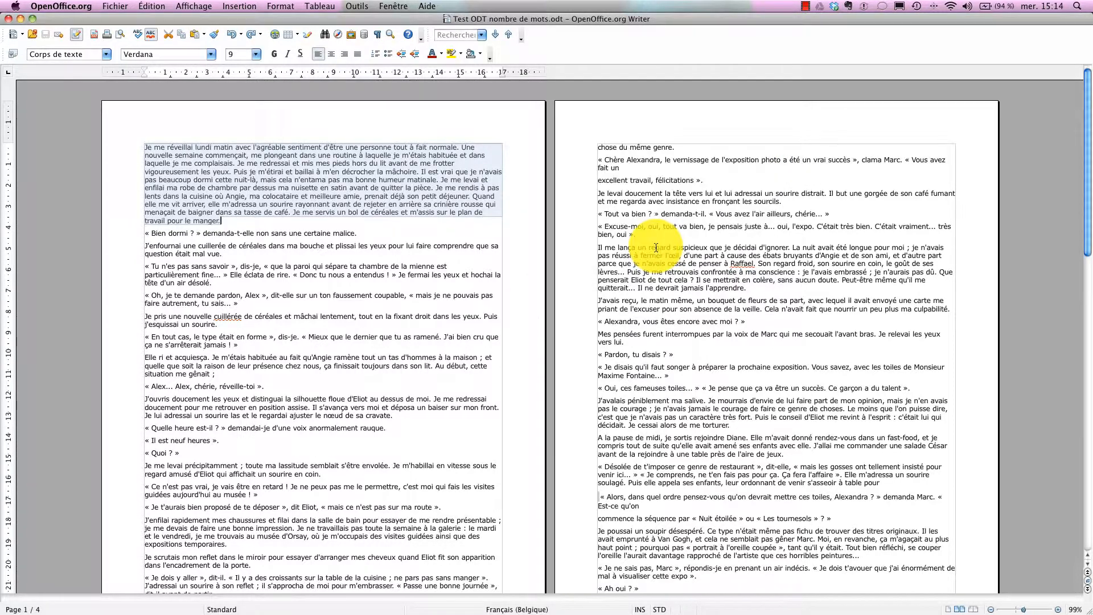
click(297, 293)
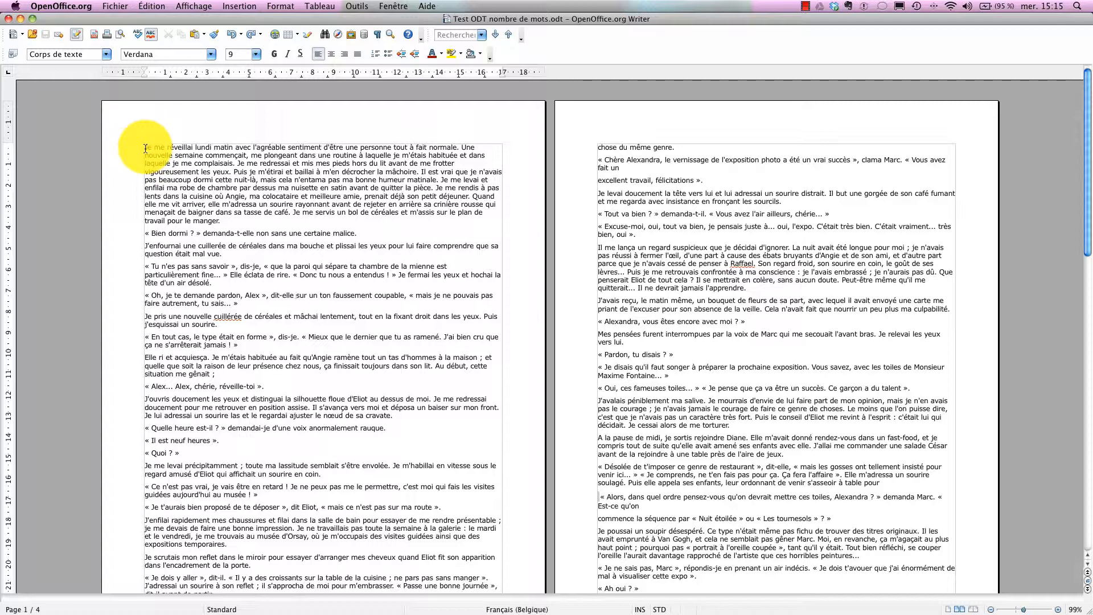
- Set the font to Palatino for the text from the document's start through the line « Quelle heure est-il ? »
drag(145, 148, 392, 427)
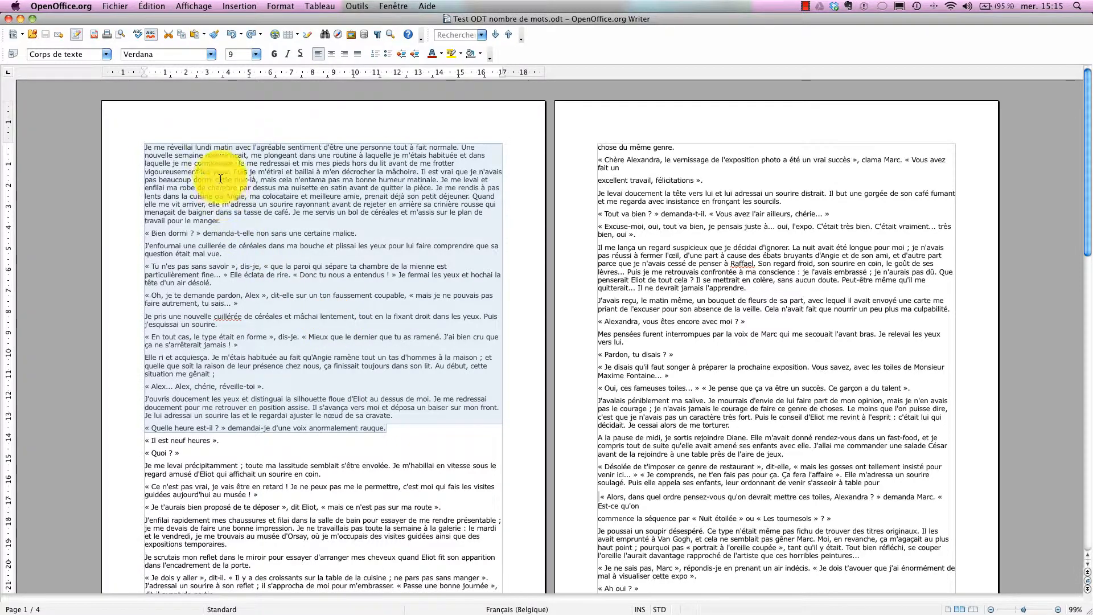
click(210, 55)
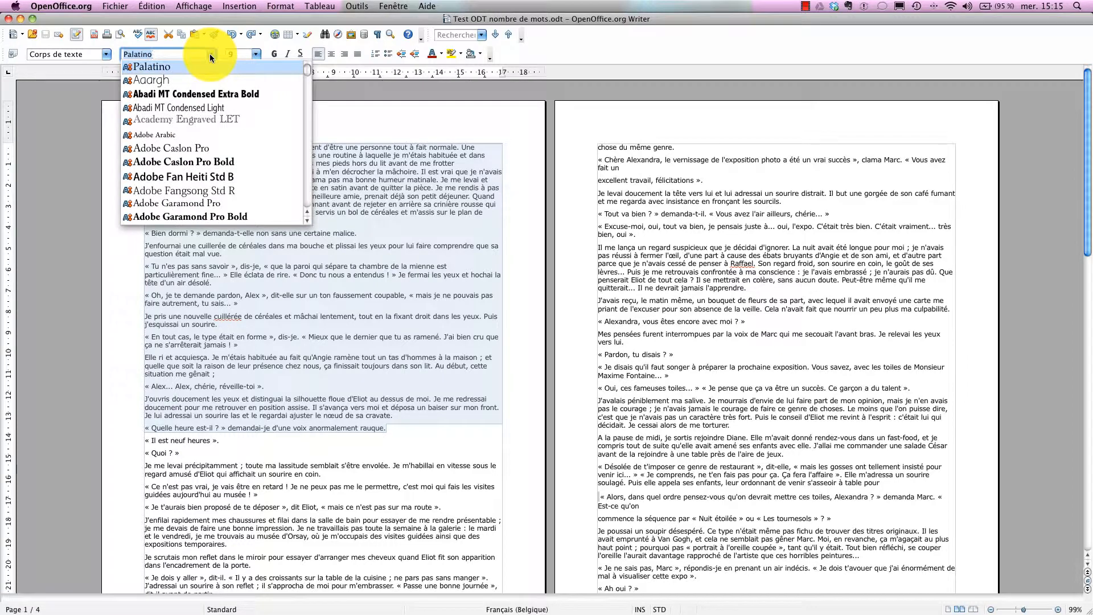
click(164, 66)
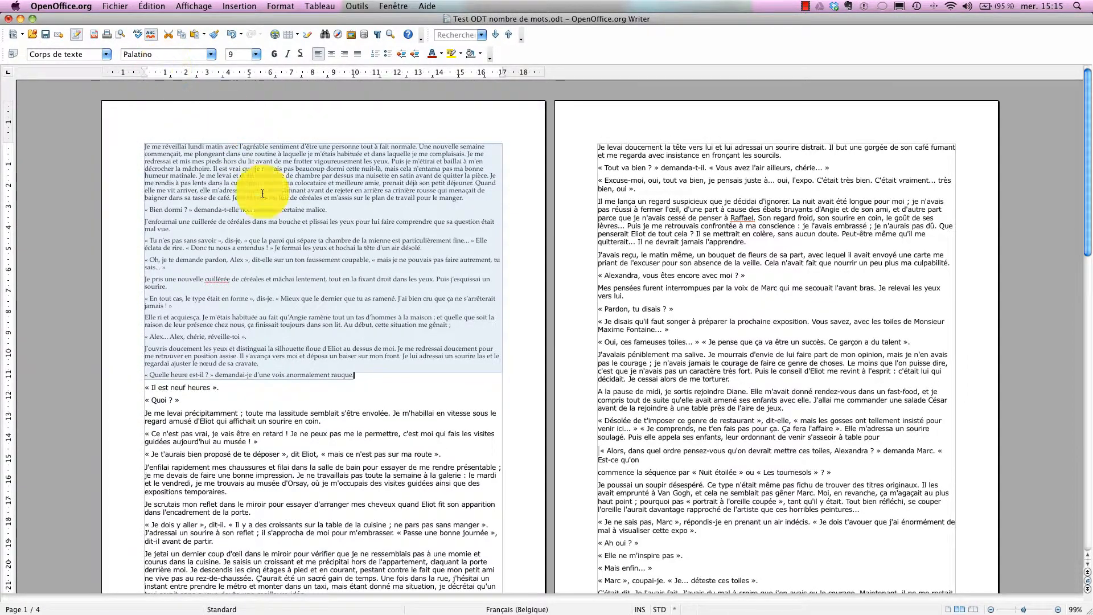
click(211, 55)
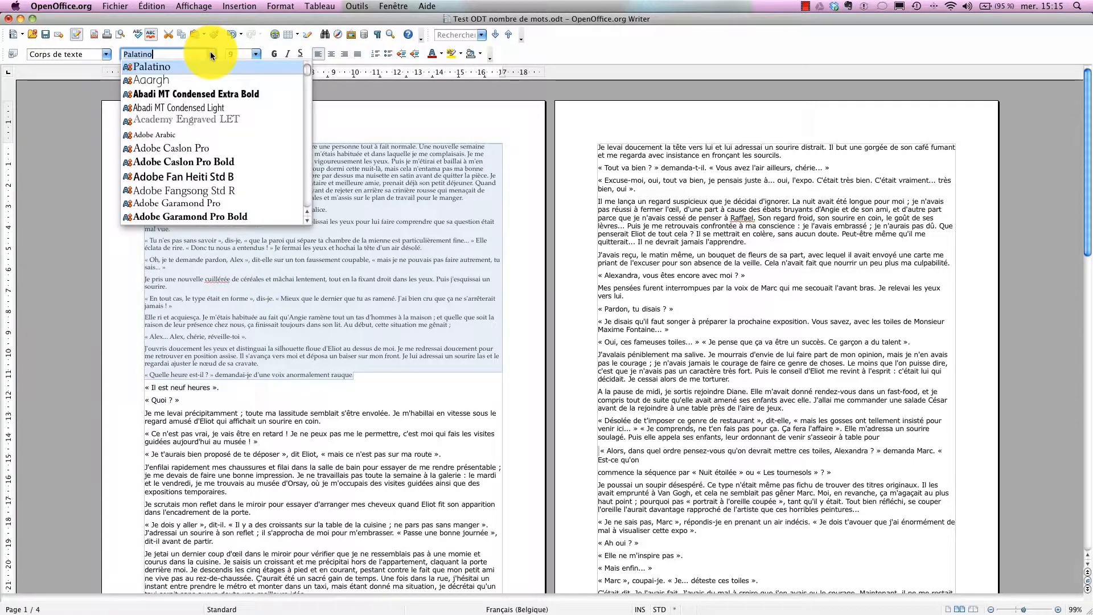
click(154, 68)
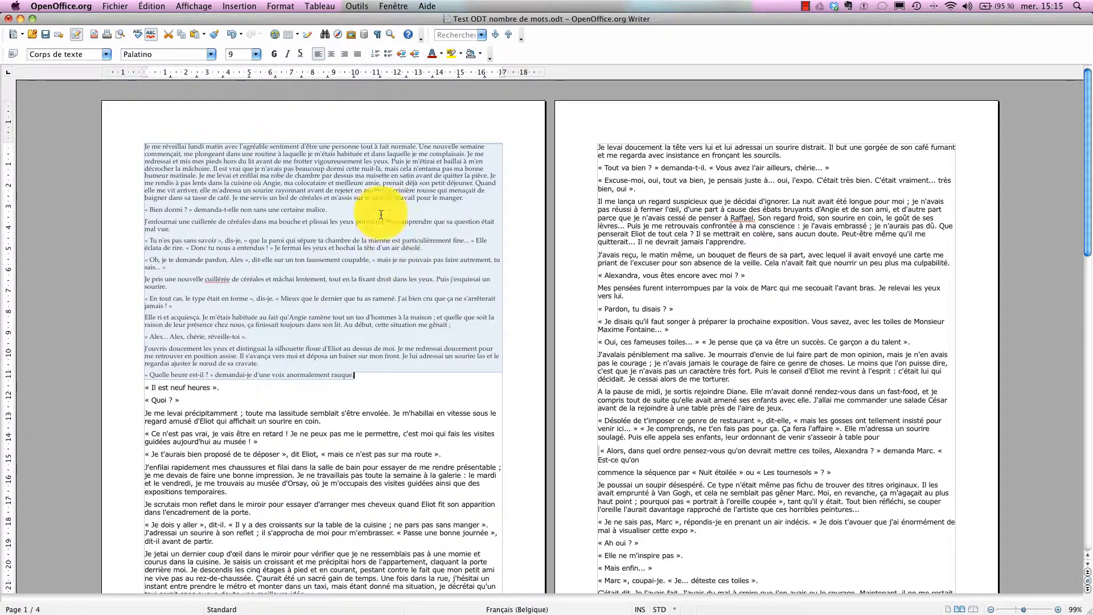
- Set the selected passage's font size to 14 and justify it
click(254, 53)
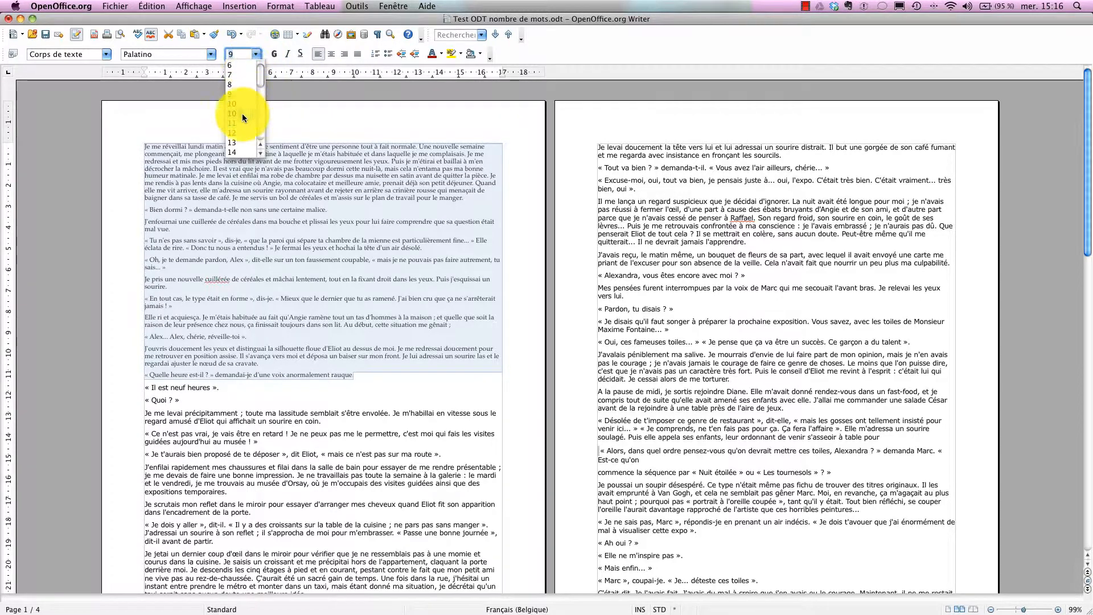
click(237, 151)
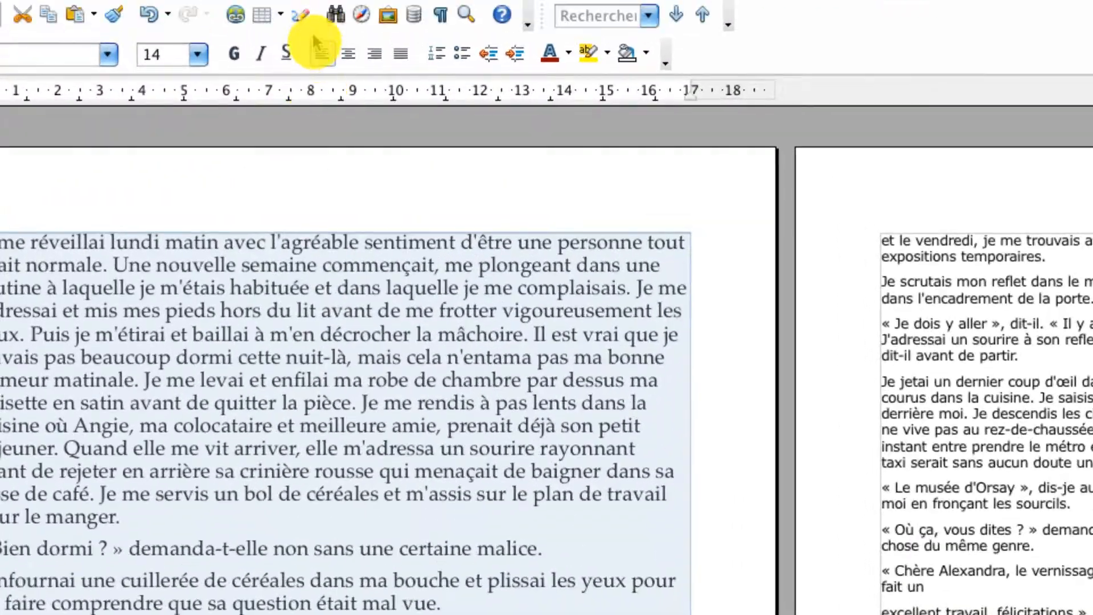
click(400, 54)
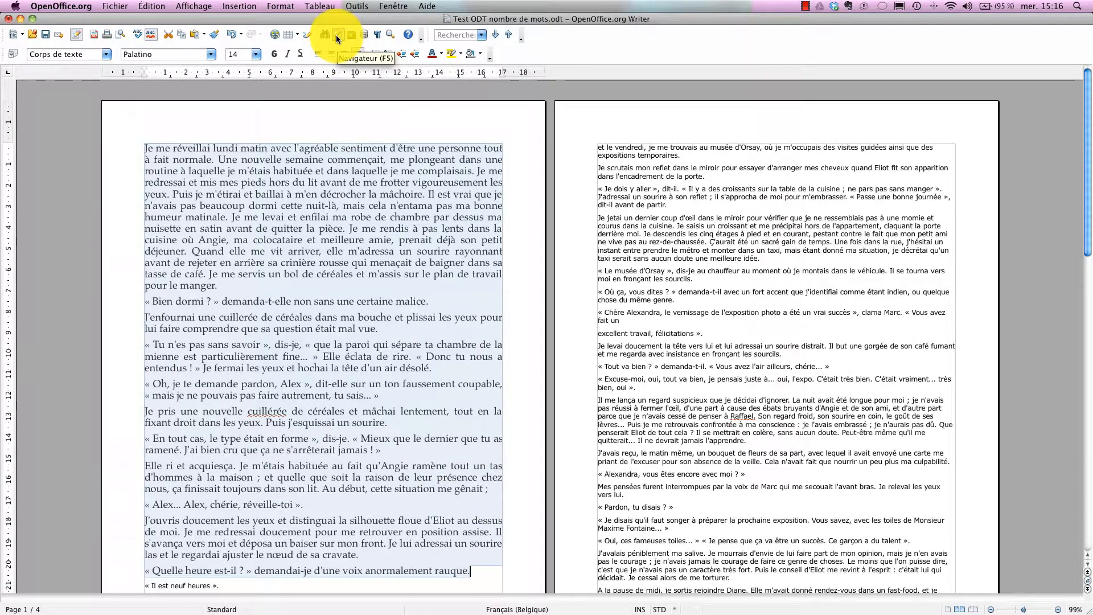
- Set the line spacing of the selected paragraphs to 1,5 ligne
click(282, 8)
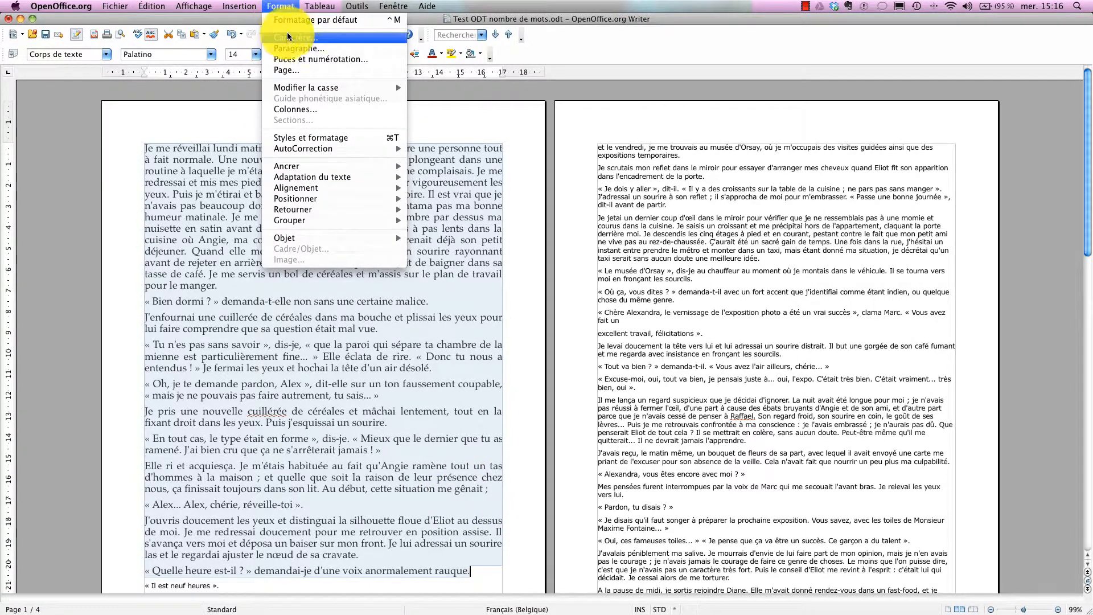
click(287, 47)
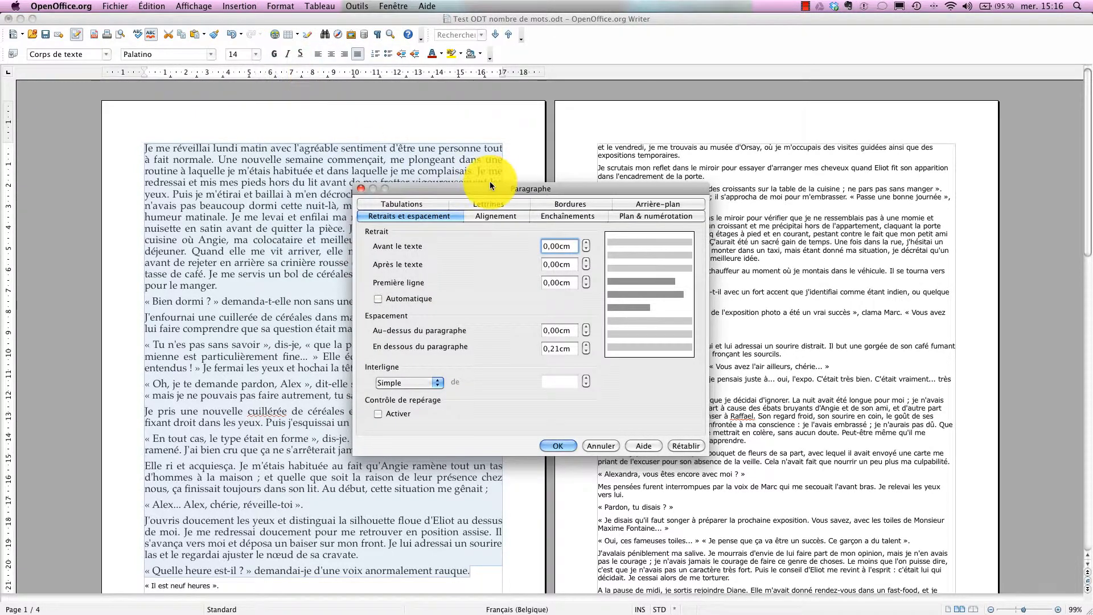
drag(490, 187, 708, 125)
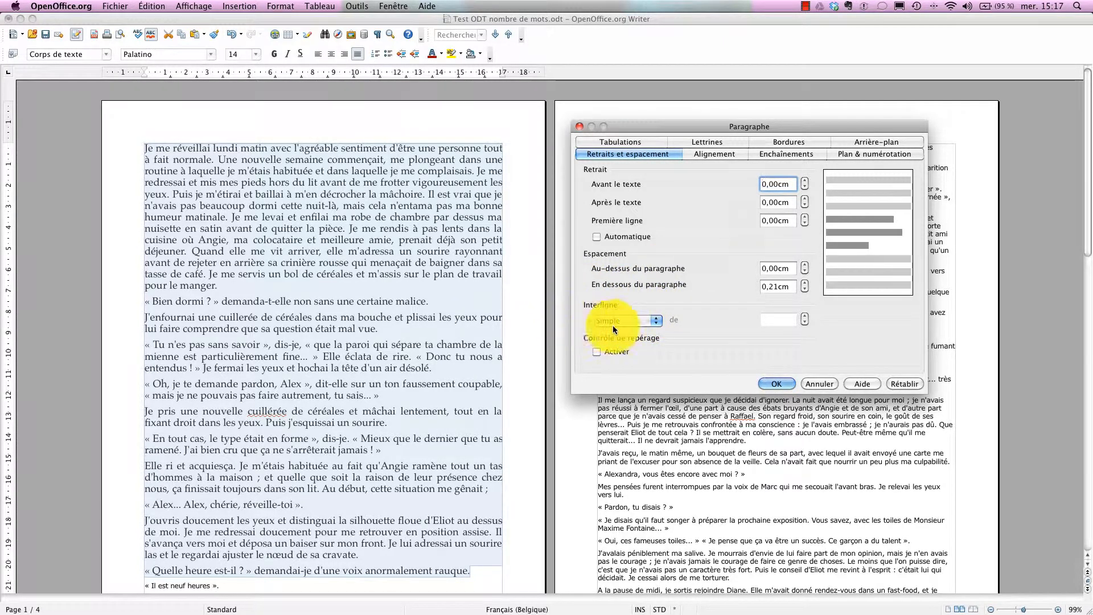
click(655, 321)
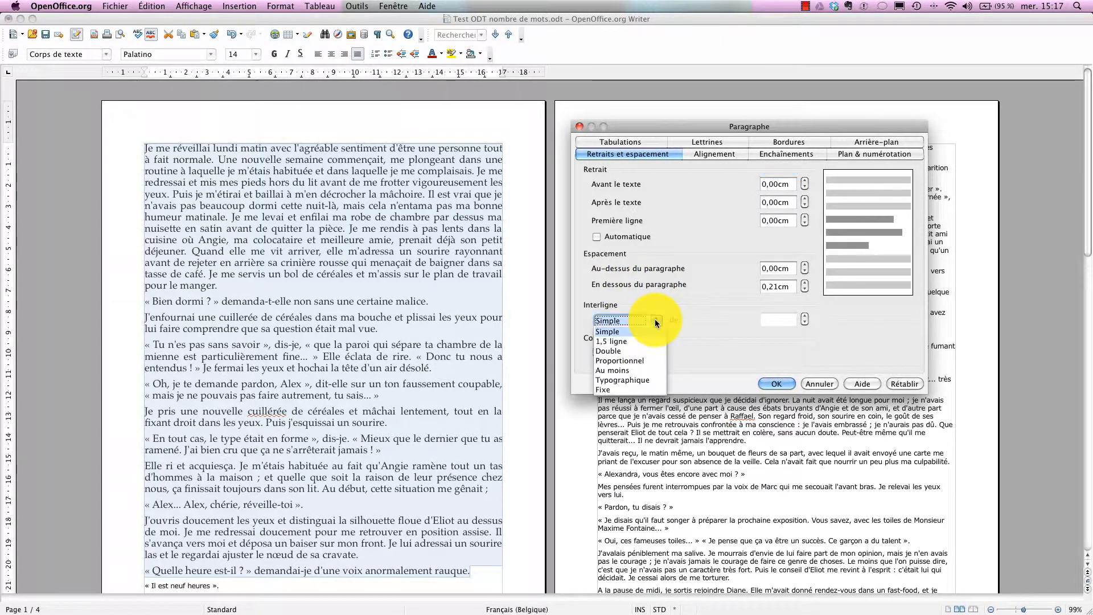
click(617, 339)
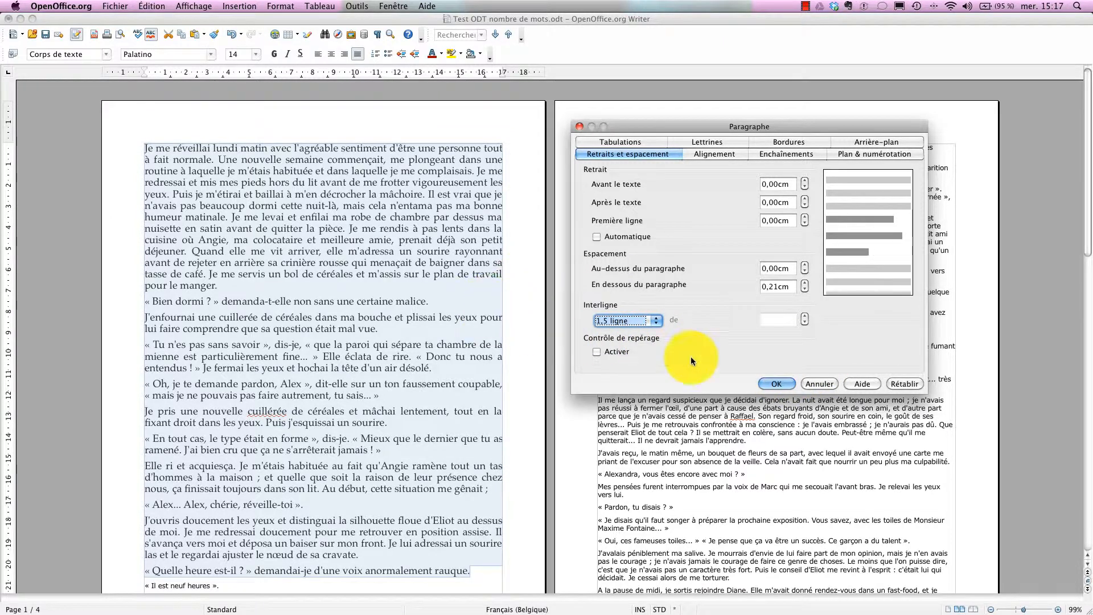
click(779, 384)
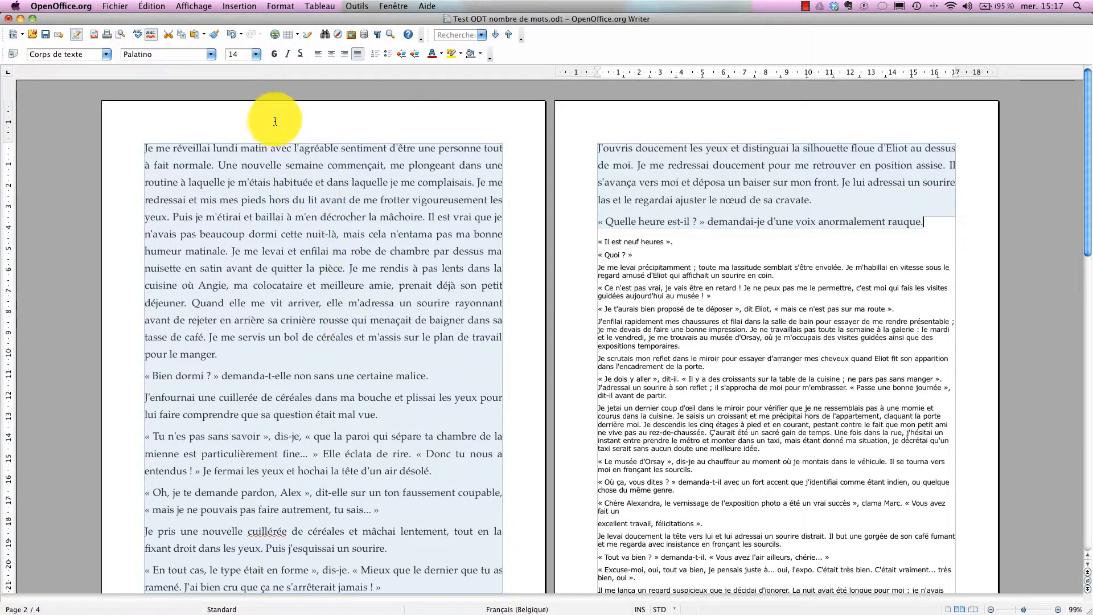
- Set the spacing below the selected paragraphs to 0,50 cm
click(282, 7)
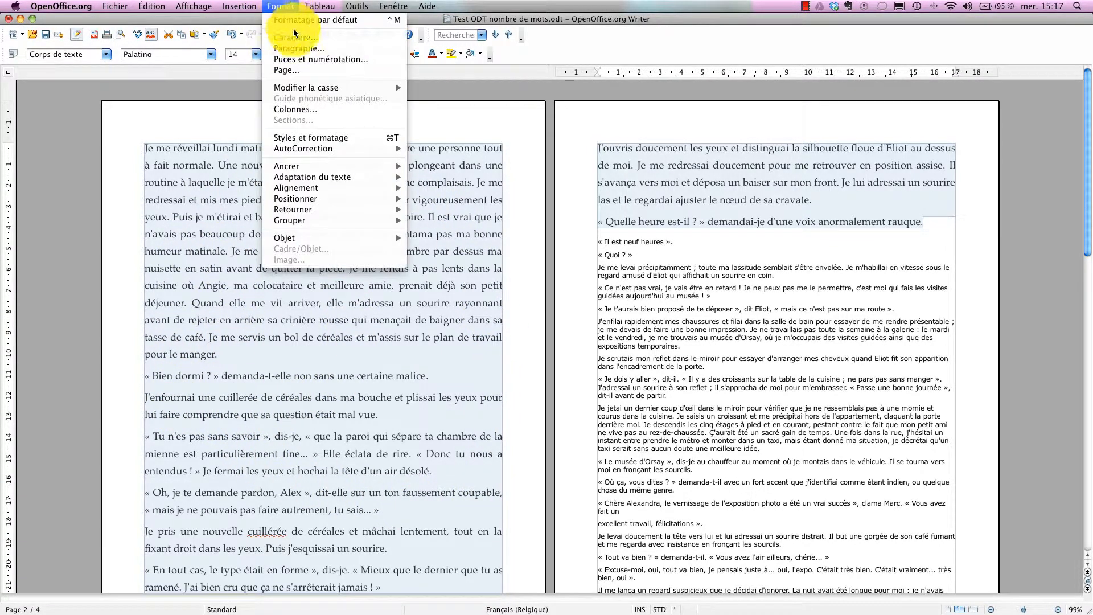
click(293, 48)
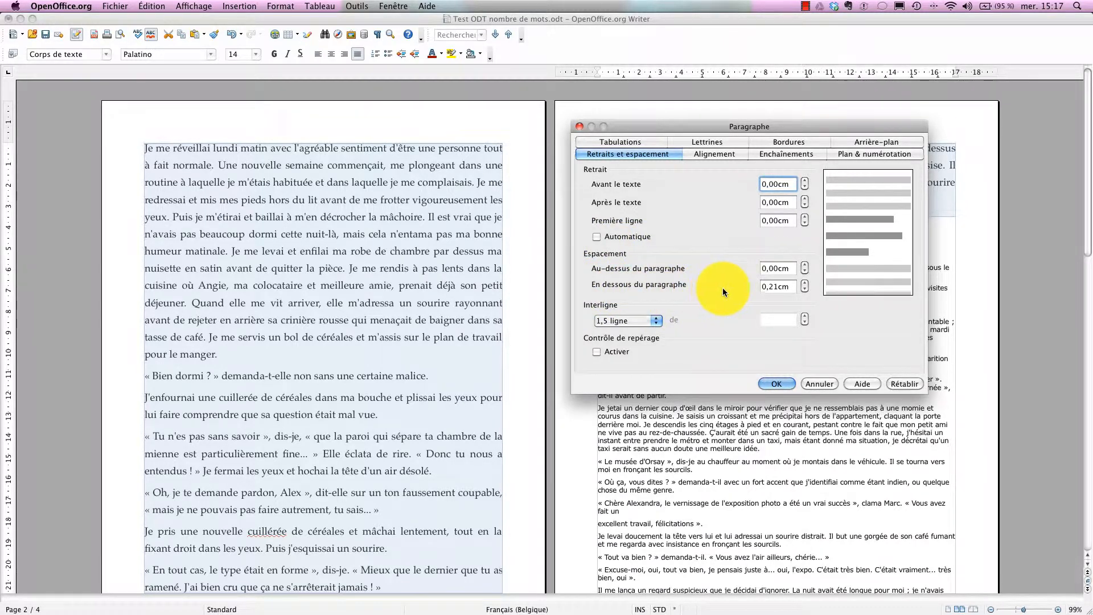
click(777, 287)
key(BackSpace)
key(BackSpace)
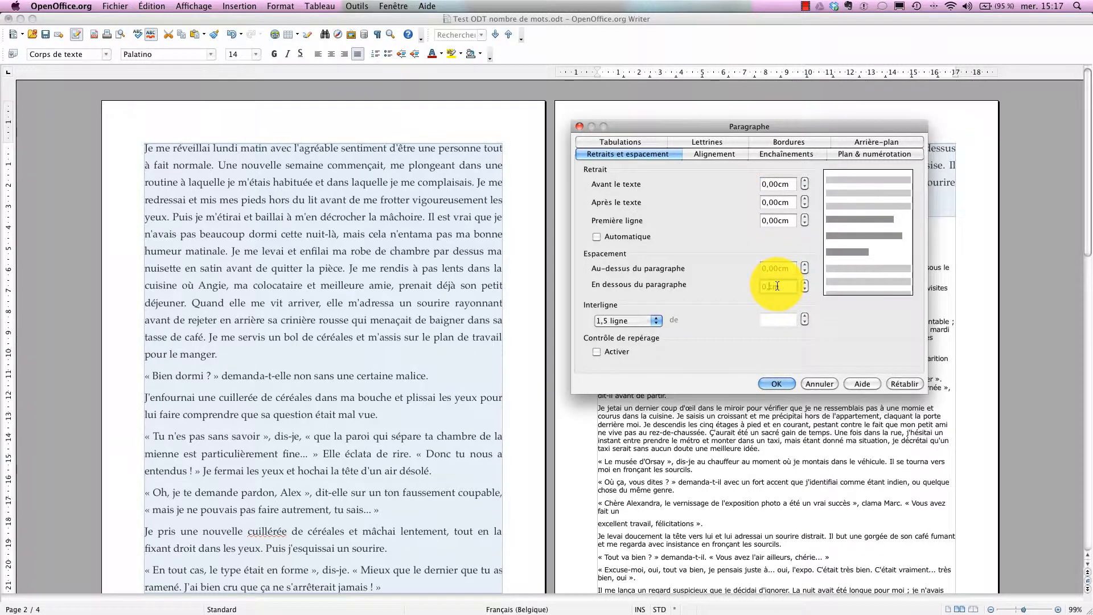
text(5)
click(777, 384)
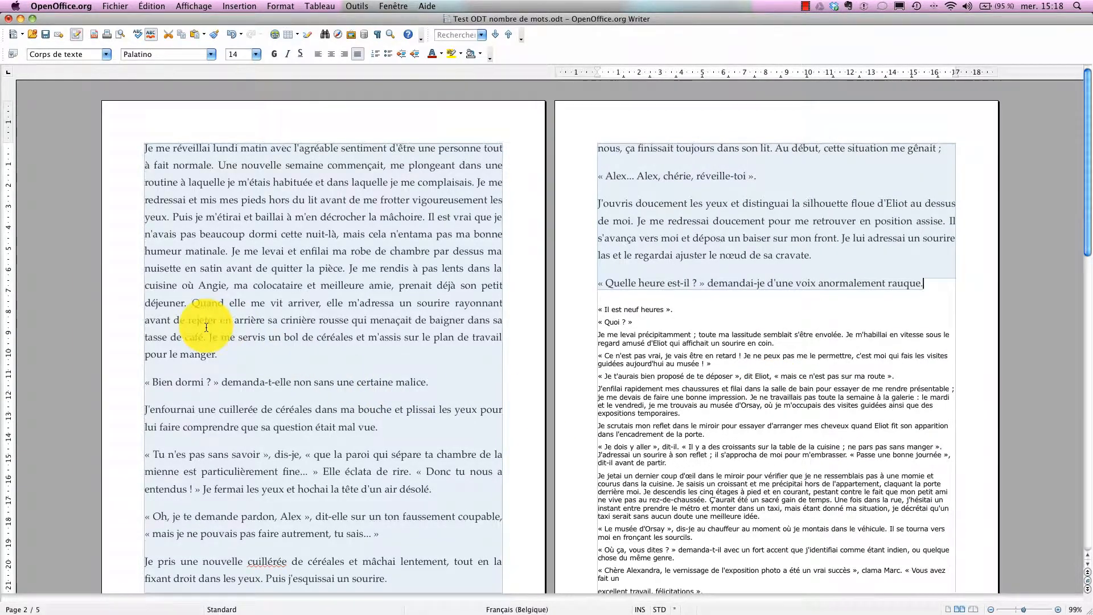
- Give the selected paragraphs a first-line indent of about 0,5 cm, then deselect them and review the formatted pages
scroll(208, 317, down, 1)
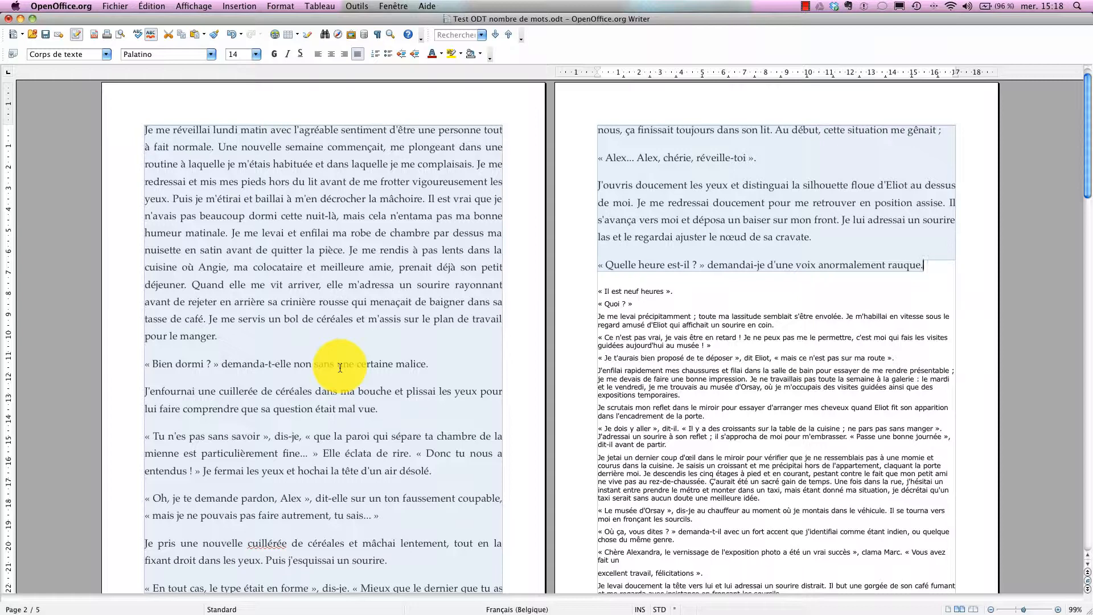
click(279, 6)
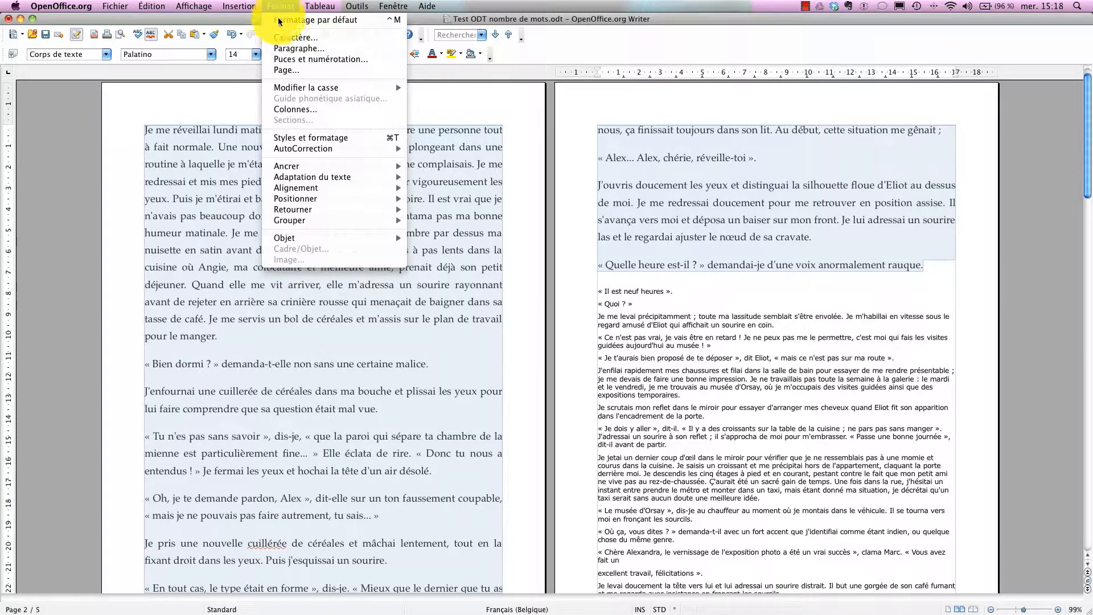
click(285, 47)
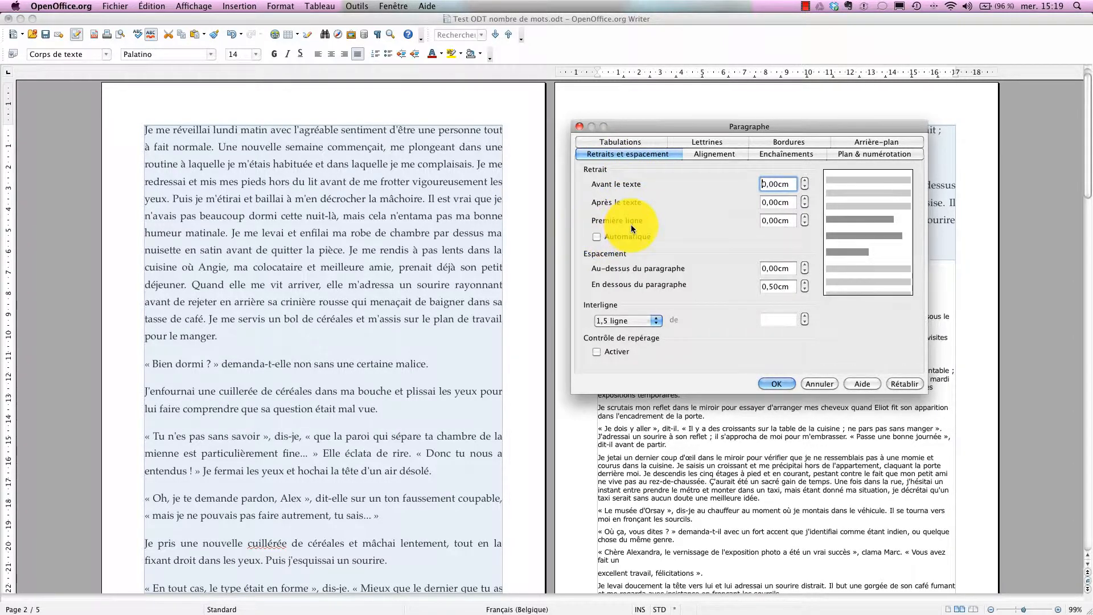
click(806, 216)
click(806, 217)
click(806, 217)
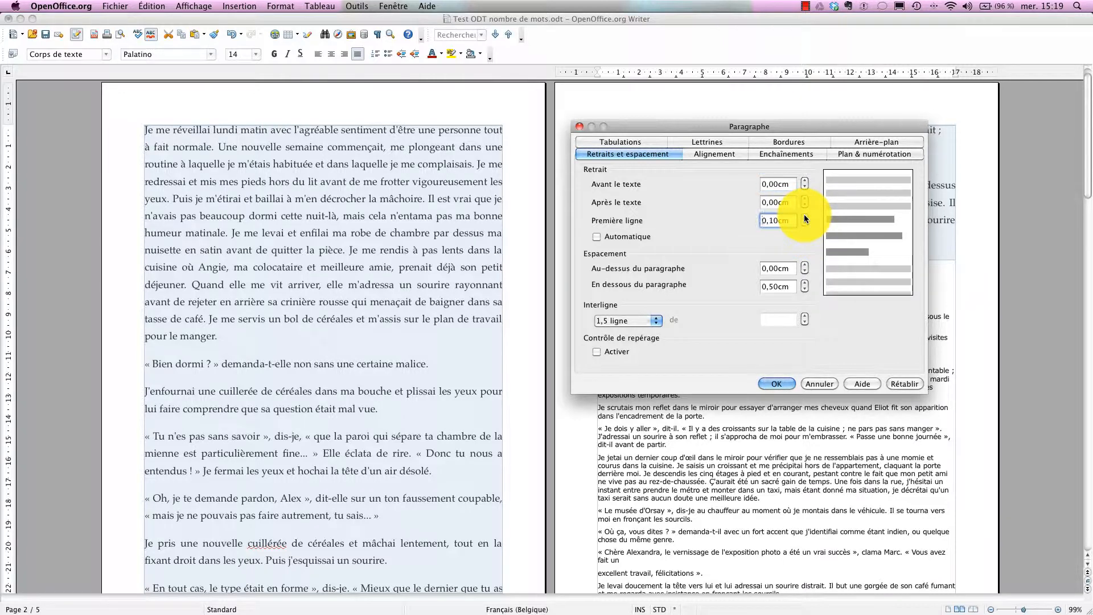
click(805, 217)
click(805, 217)
click(780, 380)
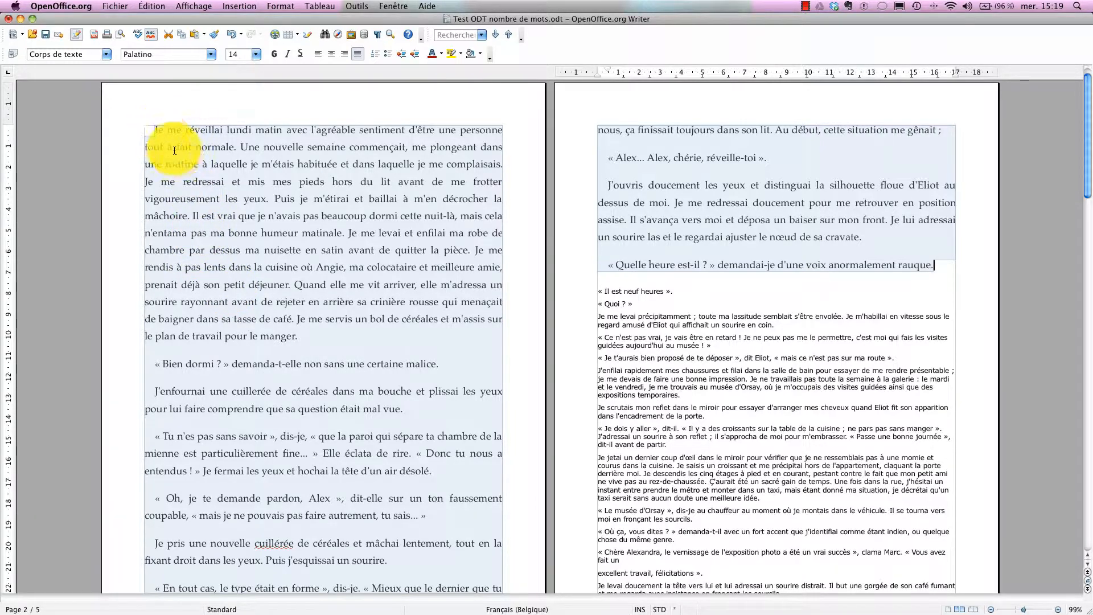
click(155, 131)
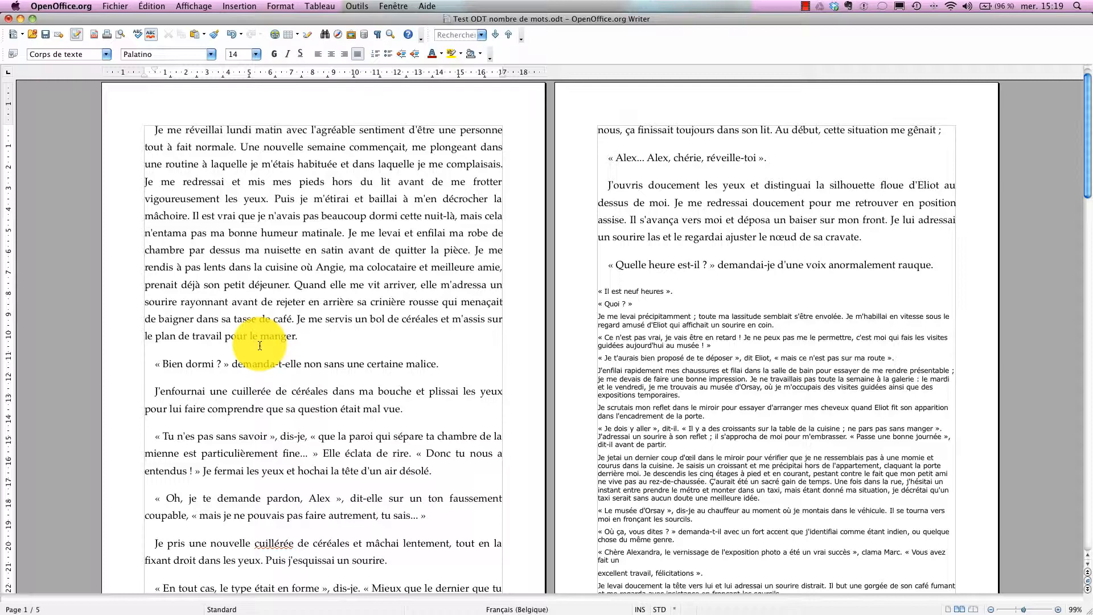
scroll(260, 346, down, 5)
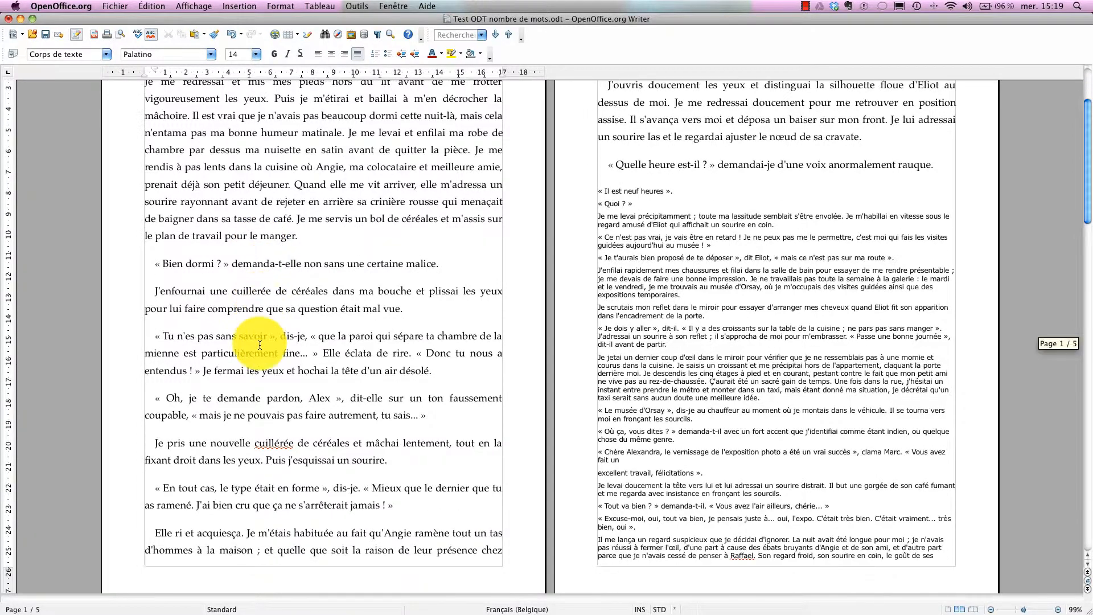
scroll(260, 344, up, 6)
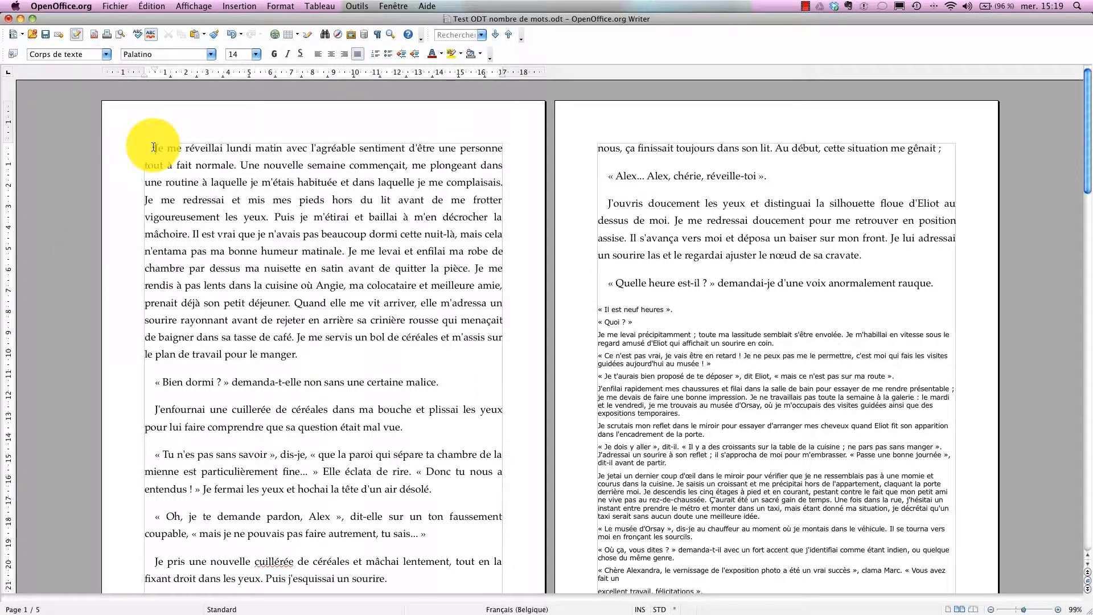
- Select all the text of the first page and display its word and character statistics, moving the statistics window clear of the selection
drag(153, 147, 499, 169)
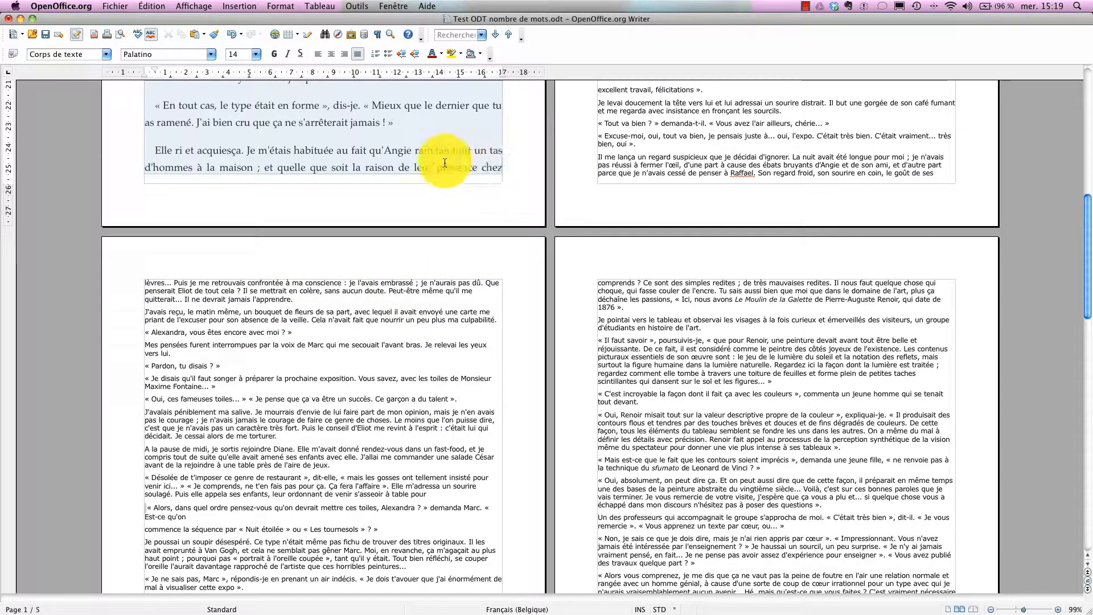
scroll(455, 165, up, 5)
scroll(445, 162, up, 6)
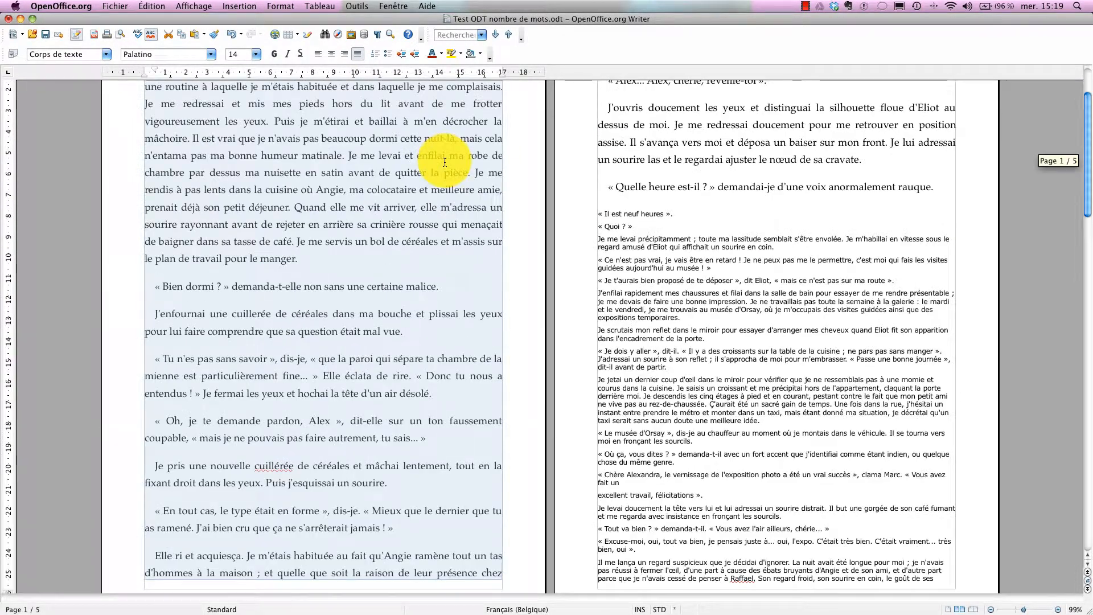
scroll(442, 151, up, 2)
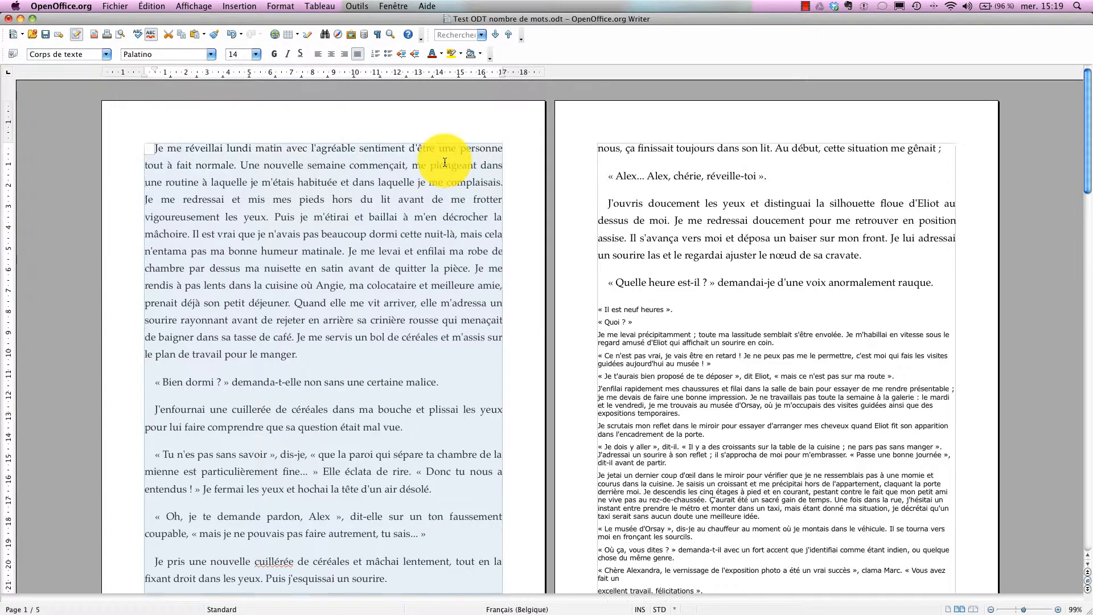
click(349, 6)
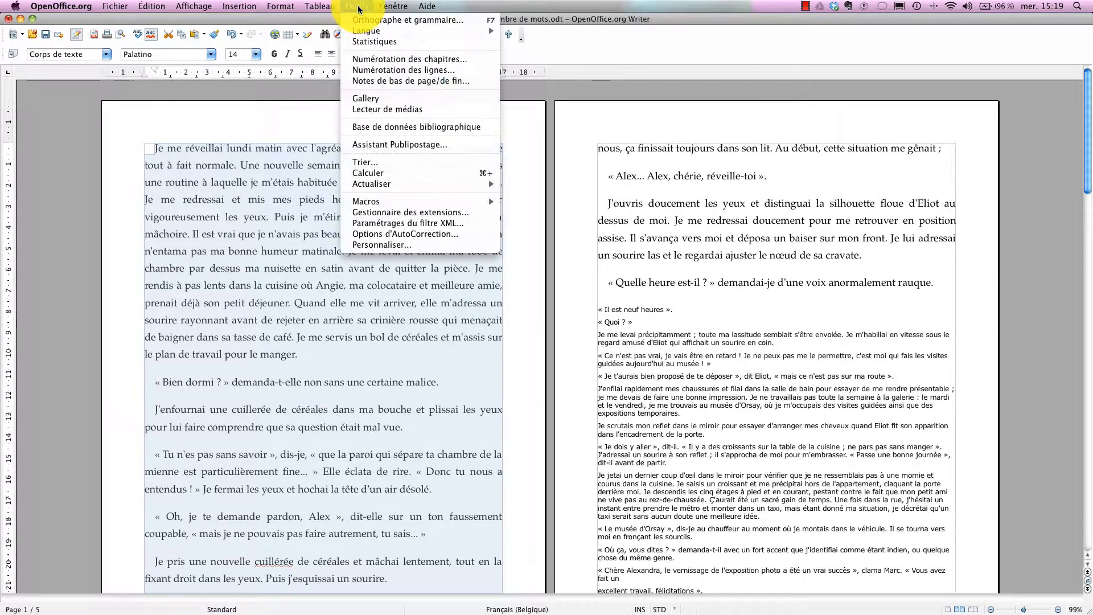
click(367, 41)
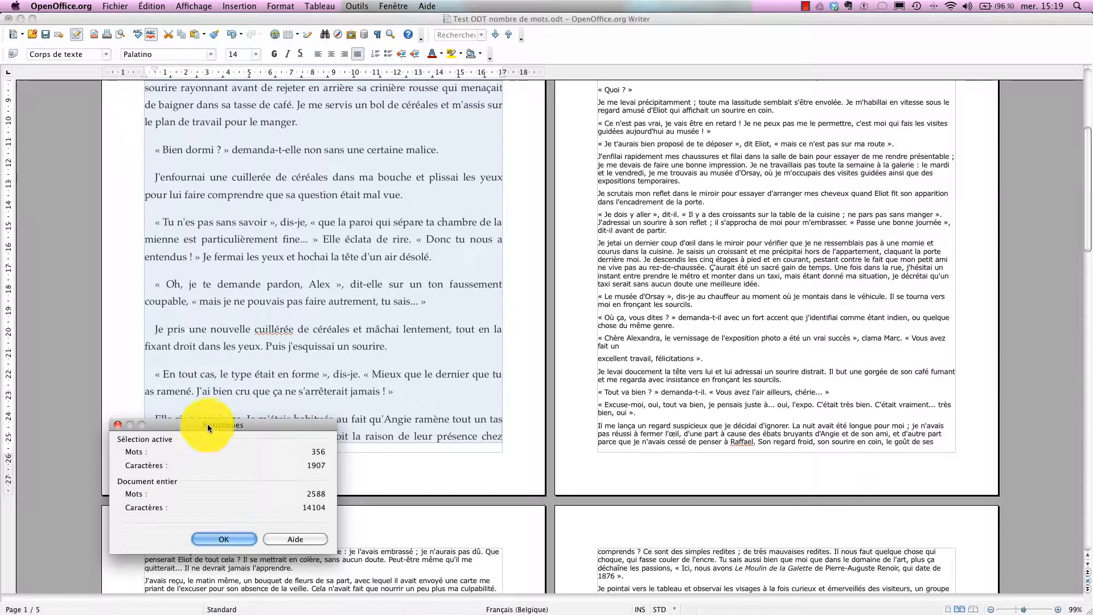
drag(207, 423, 694, 78)
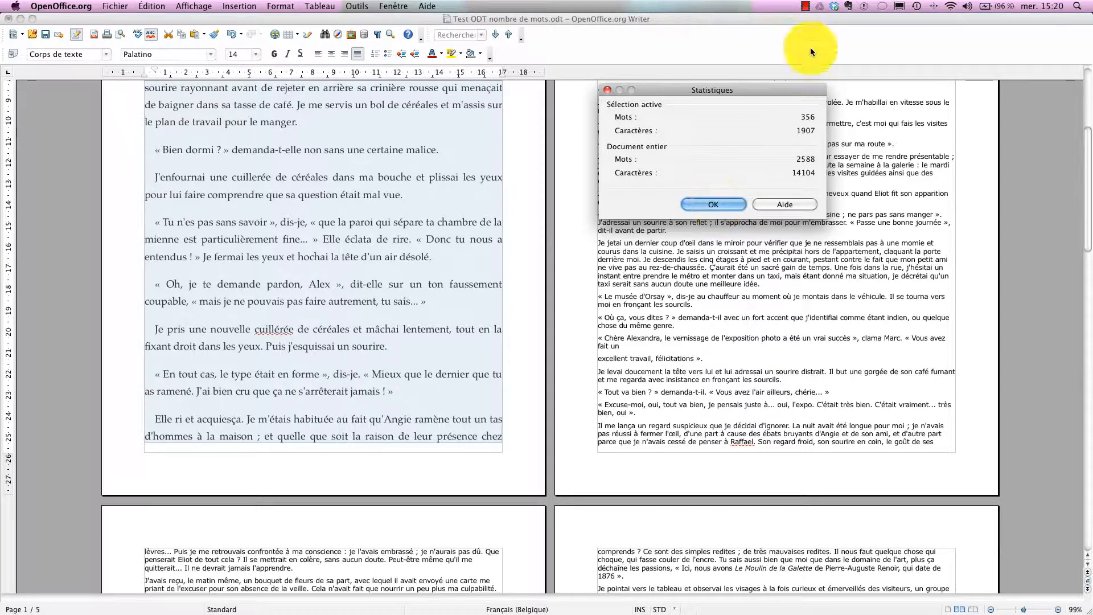
click(804, 9)
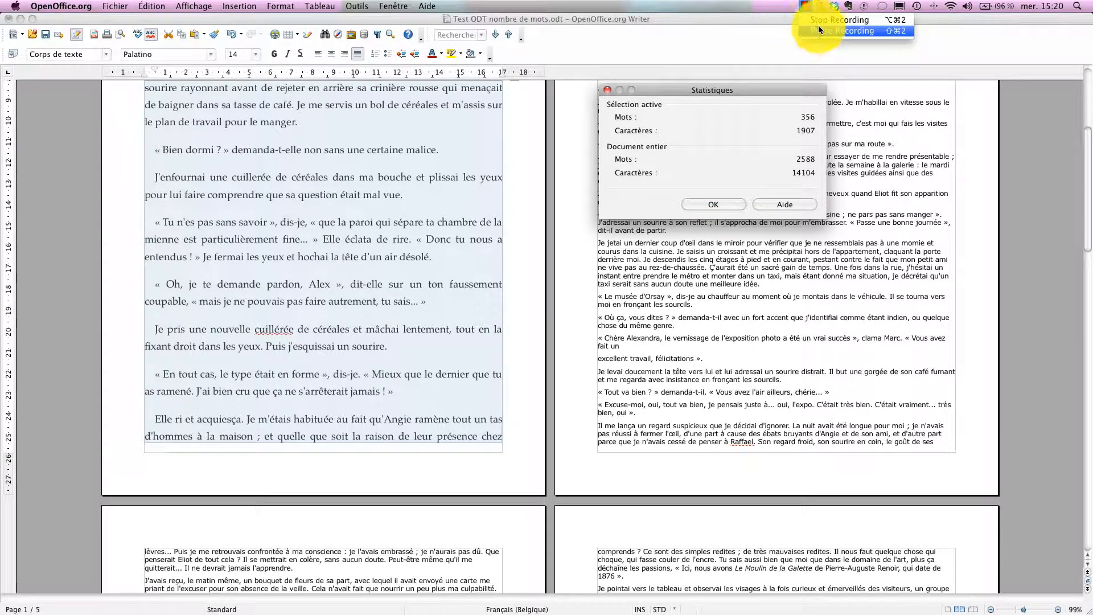
click(837, 20)
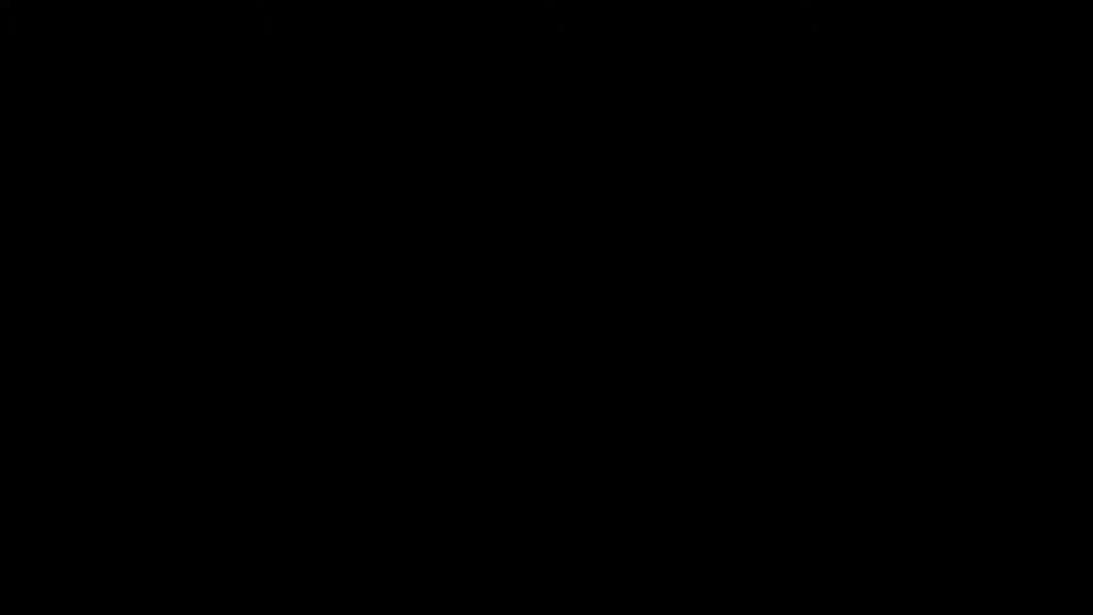